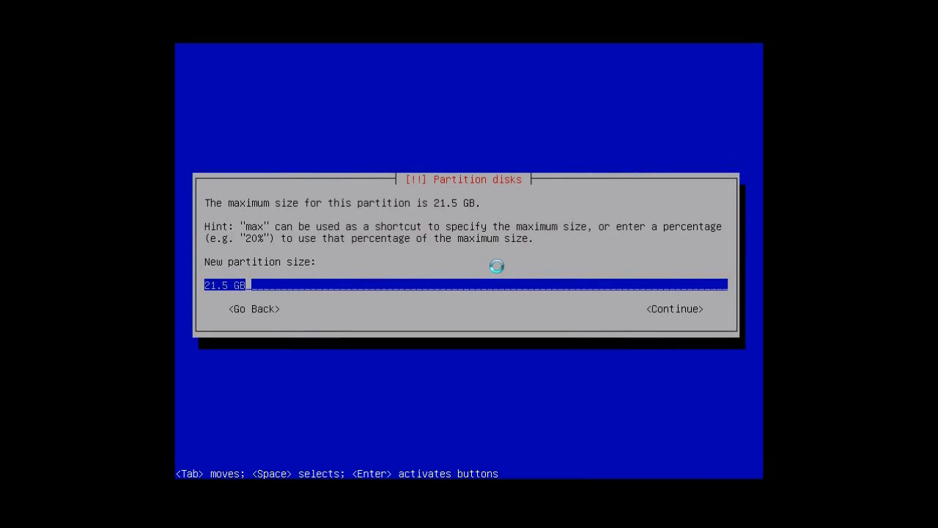
# - Set the new partition's size to 1.0 GB and continue to its type selection
pyautogui.press('Left')
pyautogui.press('Left')
pyautogui.press('Left')
pyautogui.press('BackSpace')
pyautogui.write('0')
pyautogui.press('Left')
pyautogui.press('Left')
pyautogui.press('Left')
pyautogui.press('Left')
pyautogui.press('Delete')
pyautogui.press('Right')
pyautogui.press('Right')
pyautogui.press('Right')
pyautogui.press('Right')
pyautogui.press('Right')
pyautogui.press('Right')
pyautogui.press('Tab')
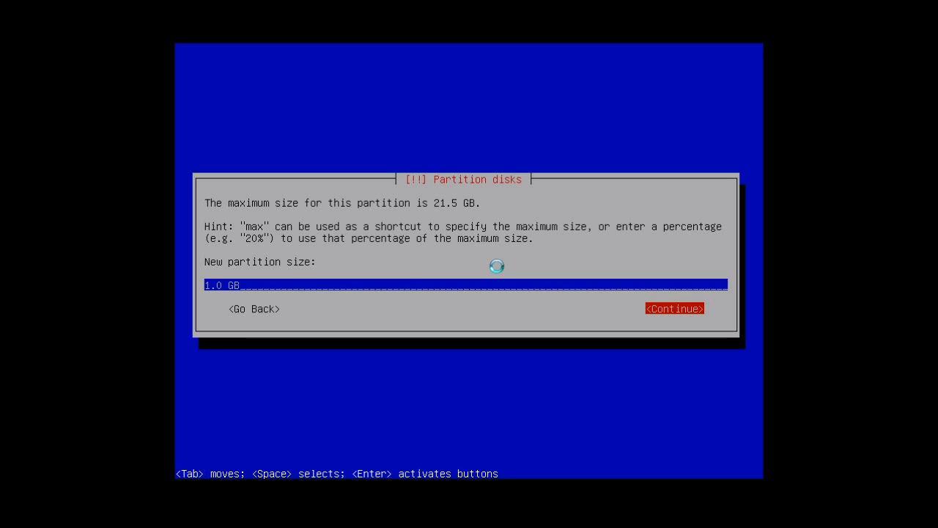
pyautogui.press('Return')
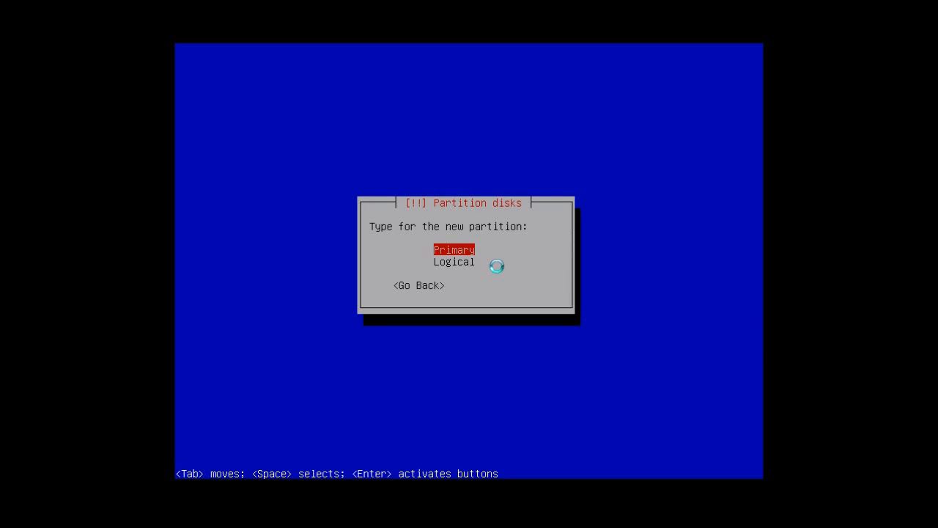
# - Make the 1.0 GB partition logical and place it at the beginning of the available space
pyautogui.press('Down')
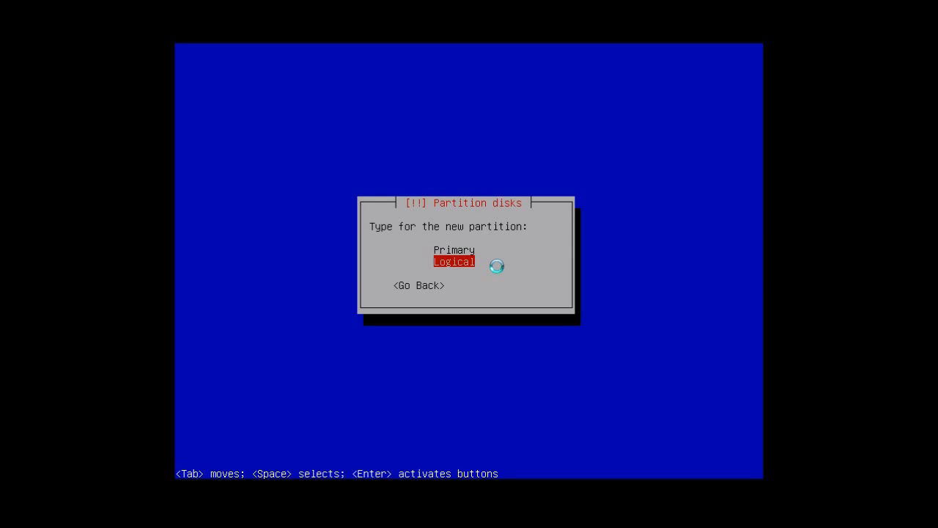
pyautogui.press('Return')
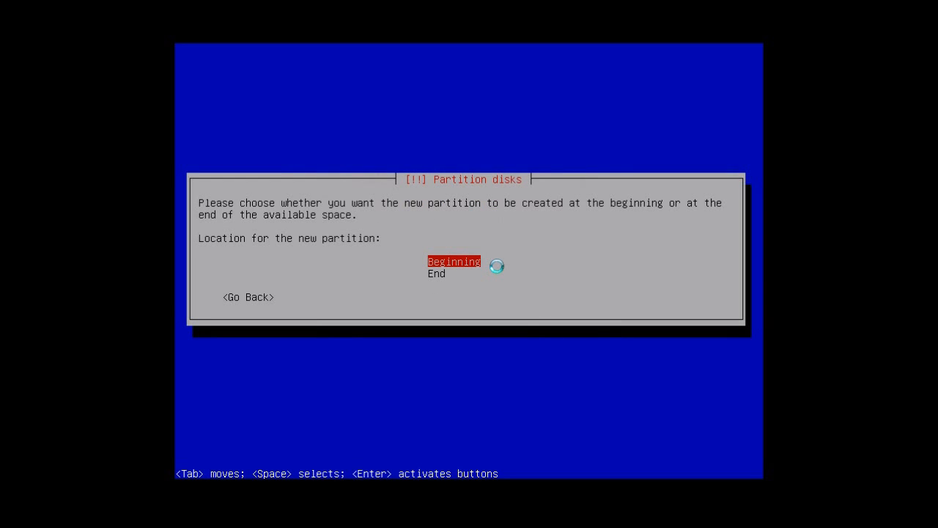
pyautogui.press('Return')
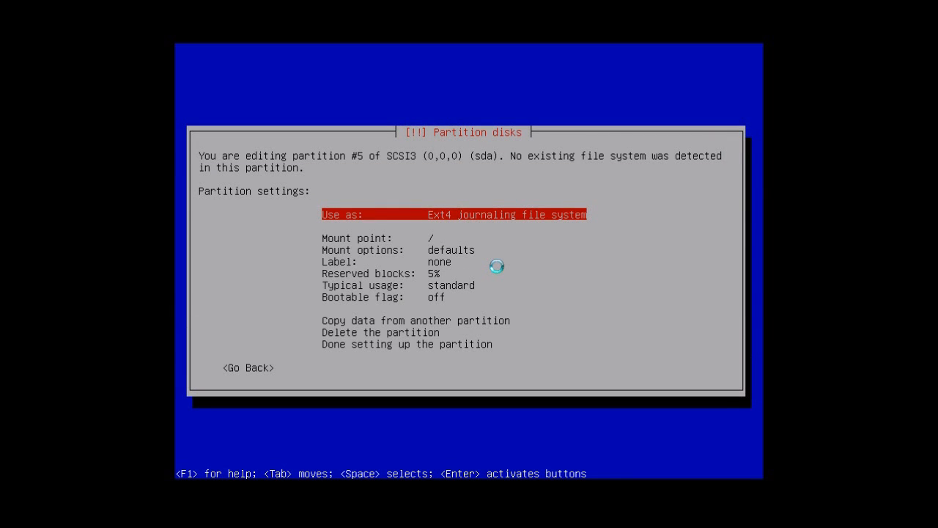
# - Set the mount point of partition #5 to /boot and finish setting up the partition
pyautogui.press('Down')
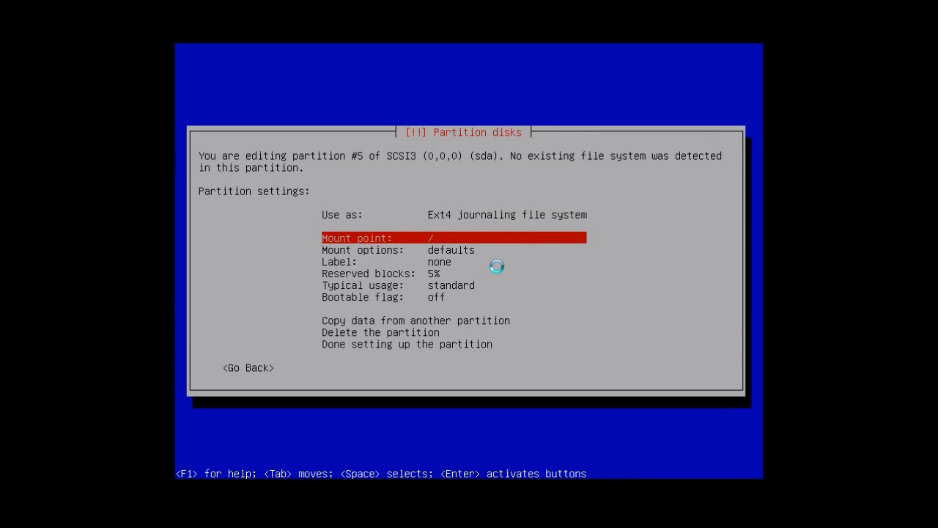
pyautogui.press('Return')
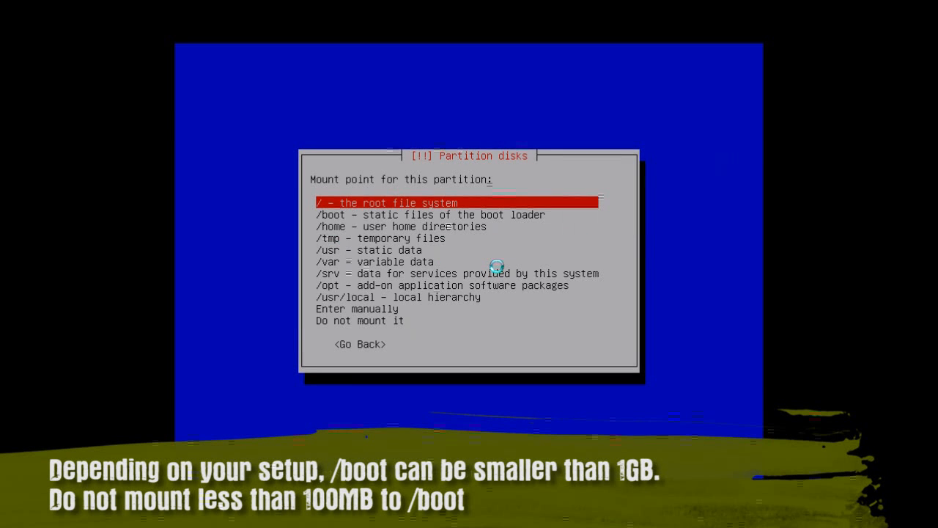
pyautogui.press('Down')
pyautogui.press('Return')
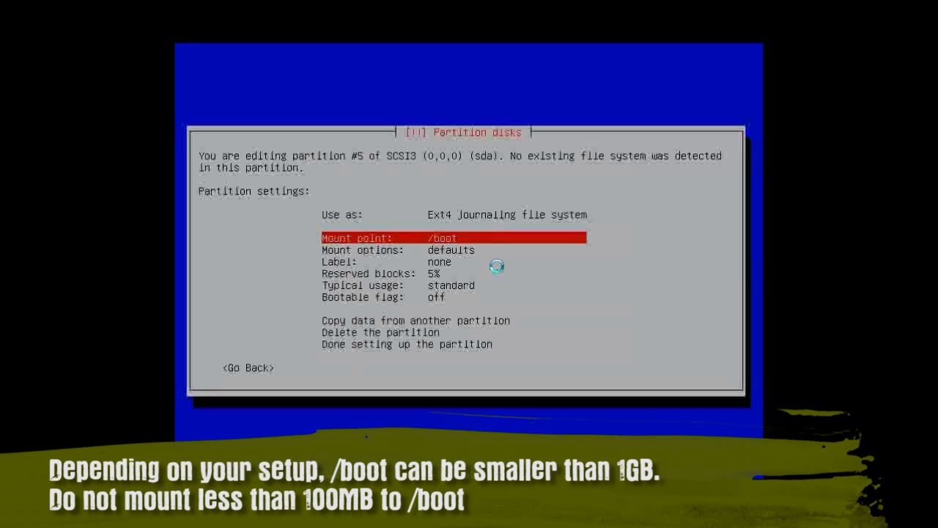
pyautogui.press('Down')
pyautogui.press('Down')
pyautogui.press('Down')
pyautogui.press('Down')
pyautogui.press('Down')
pyautogui.press('Down')
pyautogui.press('Down')
pyautogui.press('Down')
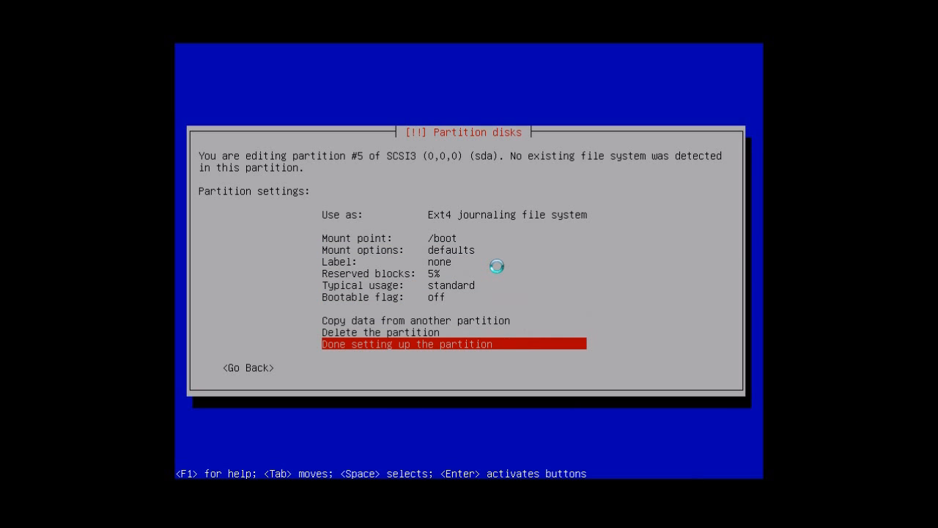
pyautogui.press('Return')
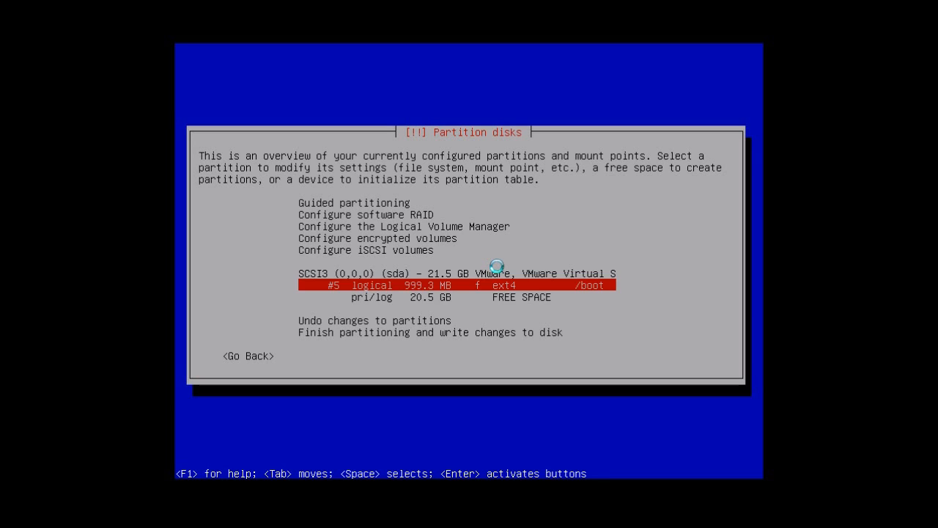
# - Create a second partition in the free space of sda with a size of 1.0 GB
pyautogui.press('Down')
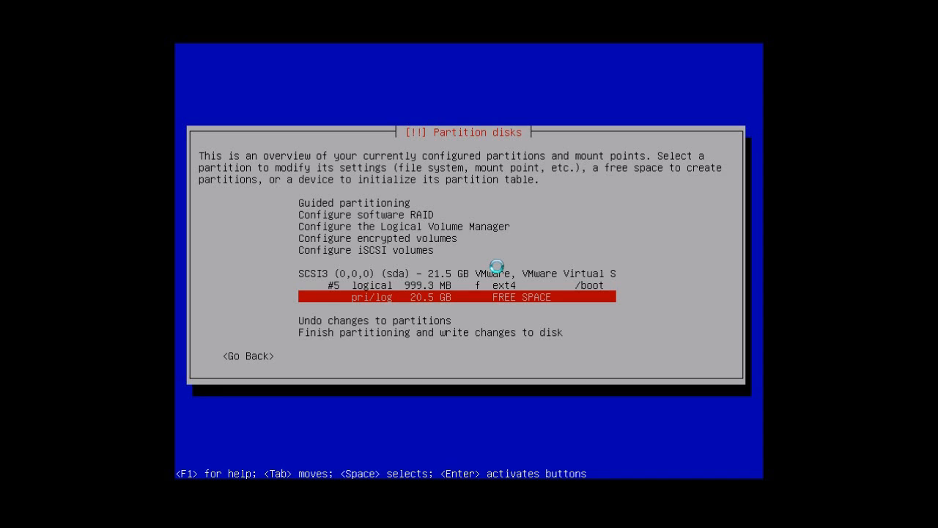
pyautogui.press('Up')
pyautogui.press('Down')
pyautogui.press('Return')
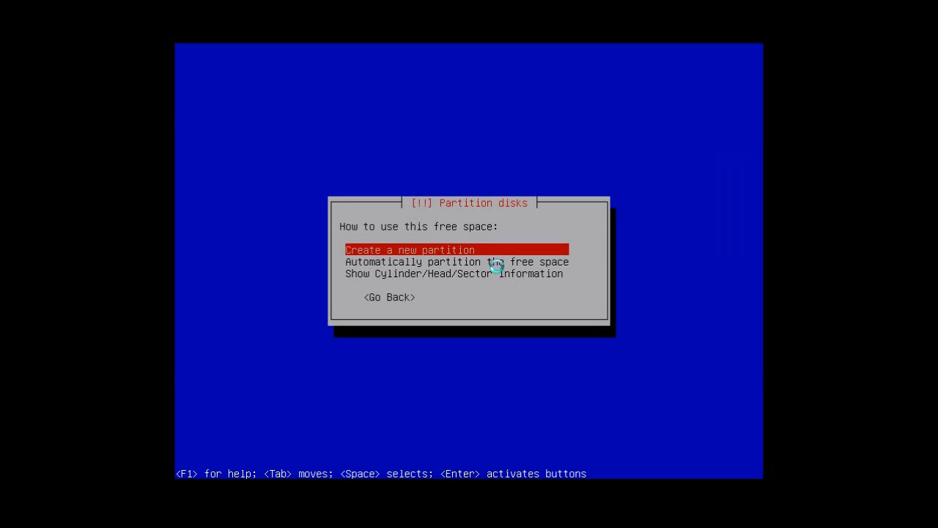
pyautogui.press('Return')
pyautogui.press('Left')
pyautogui.press('Left')
pyautogui.press('BackSpace')
pyautogui.write('0')
pyautogui.press('Left')
pyautogui.press('Left')
pyautogui.press('Left')
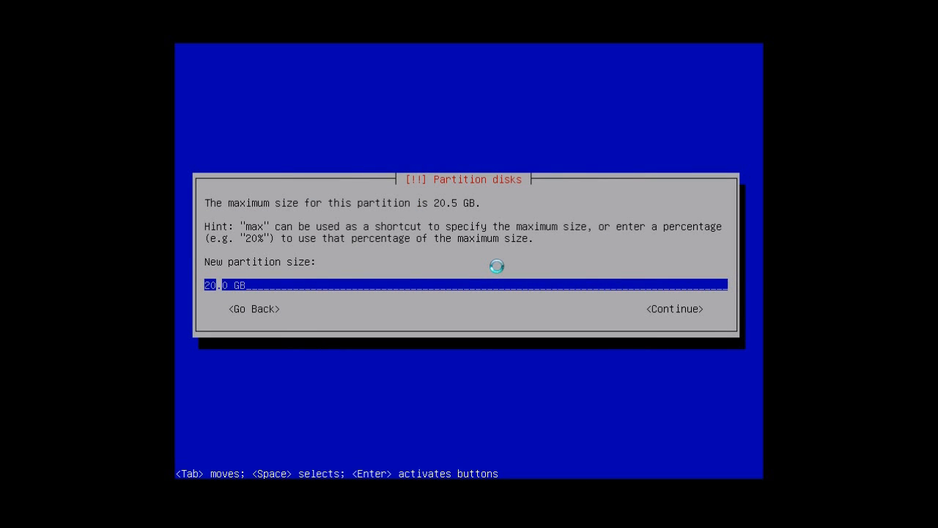
pyautogui.press('Right')
pyautogui.press('BackSpace')
pyautogui.press('BackSpace')
pyautogui.write('1')
pyautogui.press('Tab')
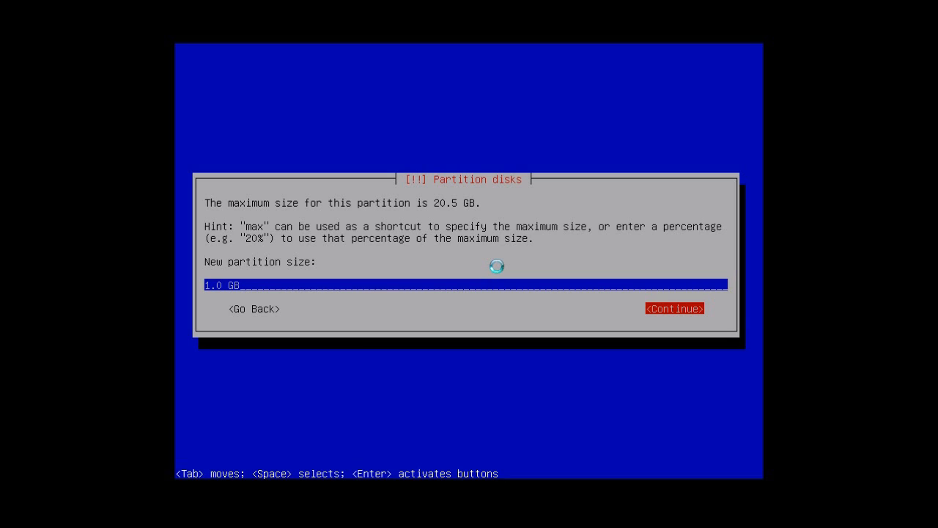
pyautogui.press('Return')
# - Choose Logical as the second partition's type and Beginning as its location
pyautogui.press('Down')
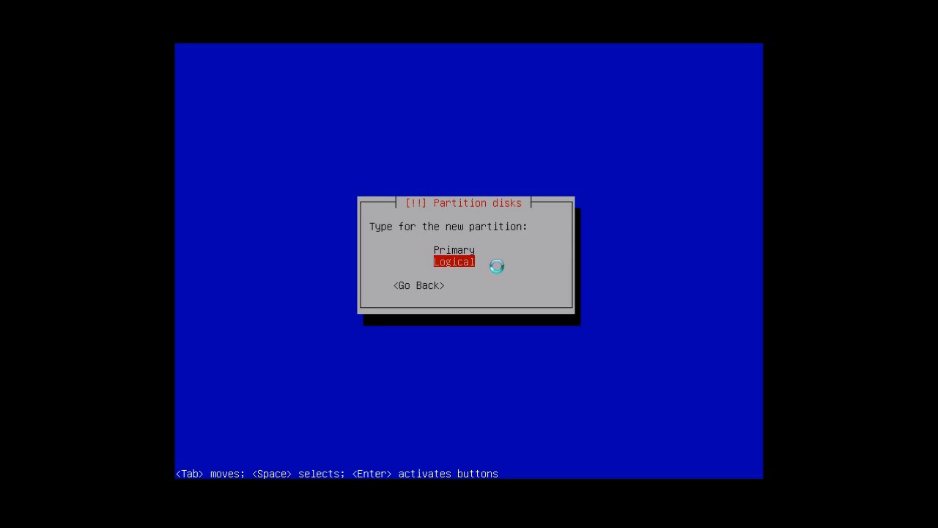
pyautogui.press('Return')
pyautogui.press('Return')
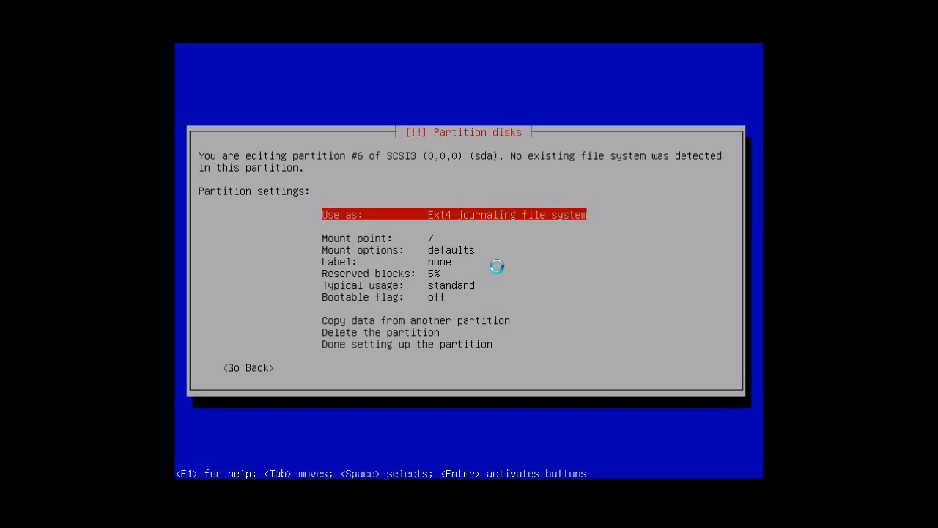
# - Set partition #6 to be used as swap area and finish setting up the partition
pyautogui.press('Down')
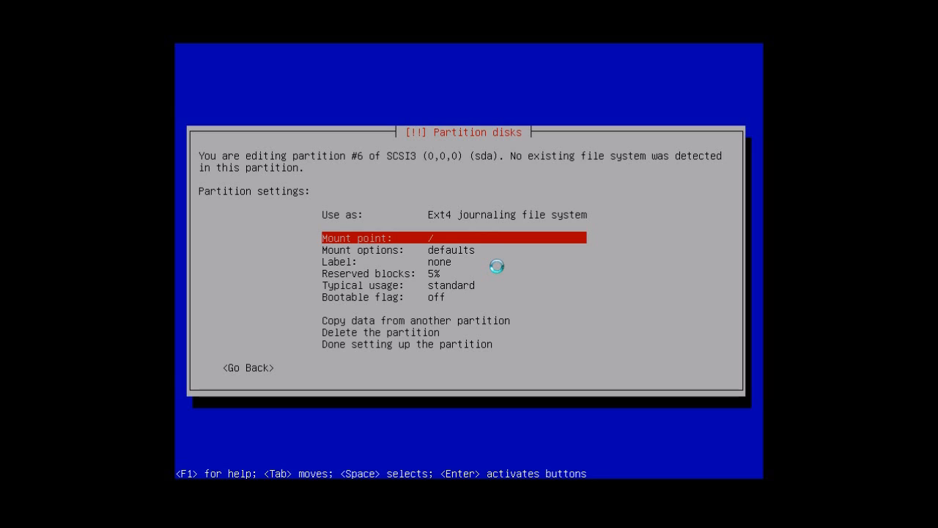
pyautogui.press('Up')
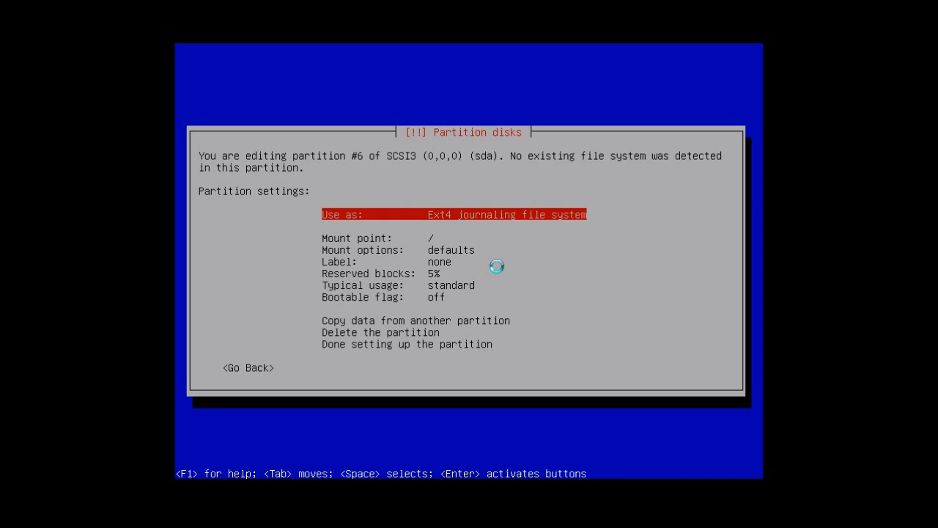
pyautogui.press('Return')
pyautogui.press('Down')
pyautogui.press('Down')
pyautogui.press('Down')
pyautogui.press('Down')
pyautogui.press('Down')
pyautogui.press('Down')
pyautogui.press('Down')
pyautogui.press('Down')
pyautogui.press('Down')
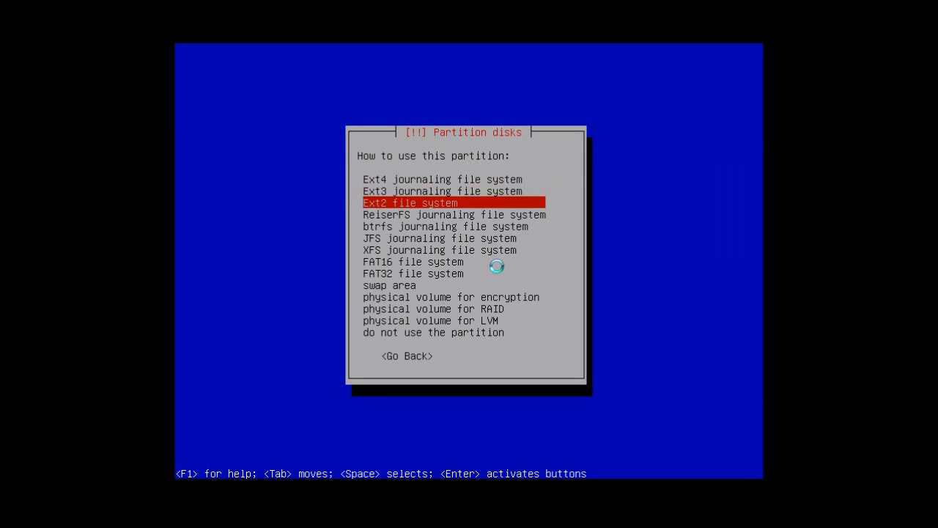
pyautogui.press('Down')
pyautogui.press('Up')
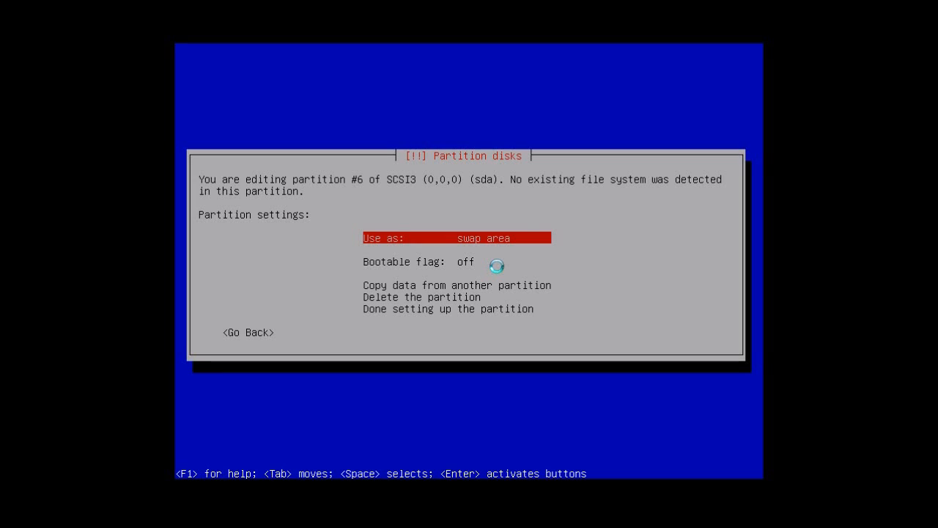
pyautogui.press('Down')
pyautogui.press('Down')
pyautogui.press('Down')
pyautogui.press('Down')
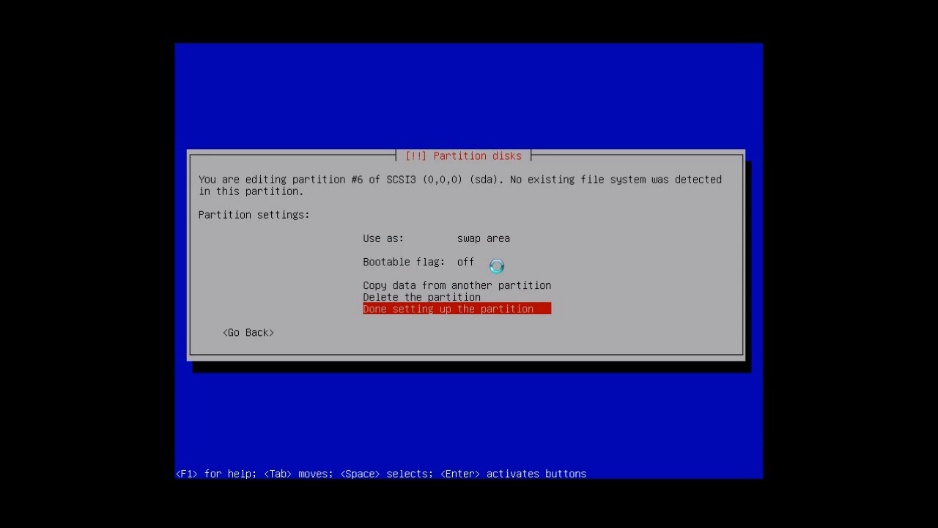
pyautogui.press('Return')
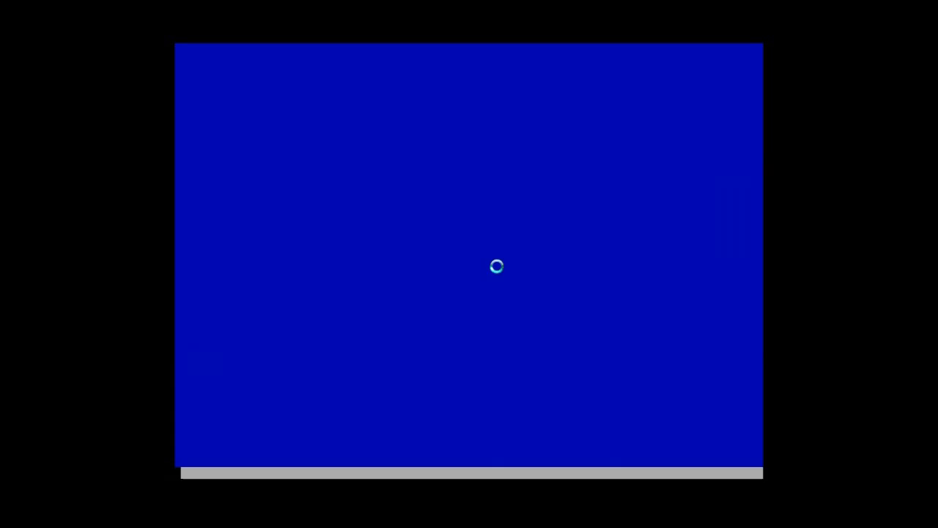
# - Create a primary partition in the remaining free space, using the full 19.5 GB
pyautogui.press('Down')
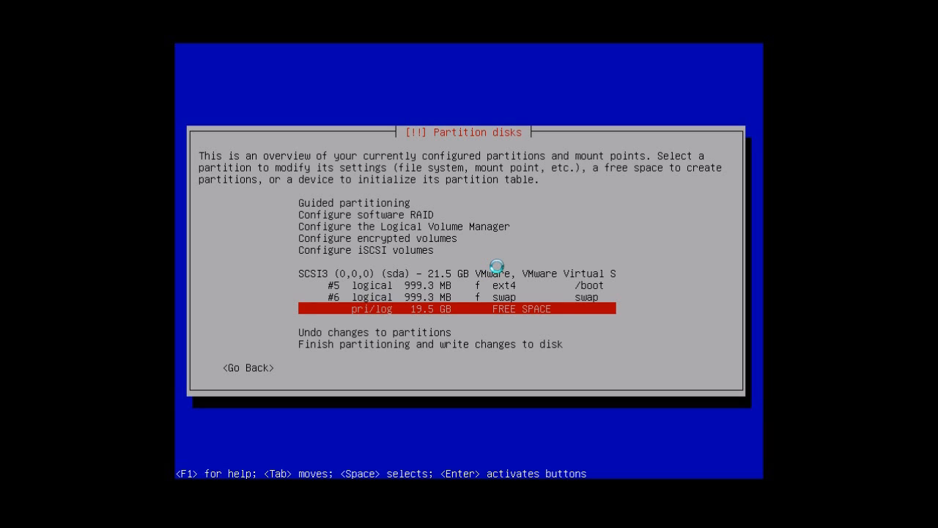
pyautogui.press('Up')
pyautogui.press('Down')
pyautogui.press('Return')
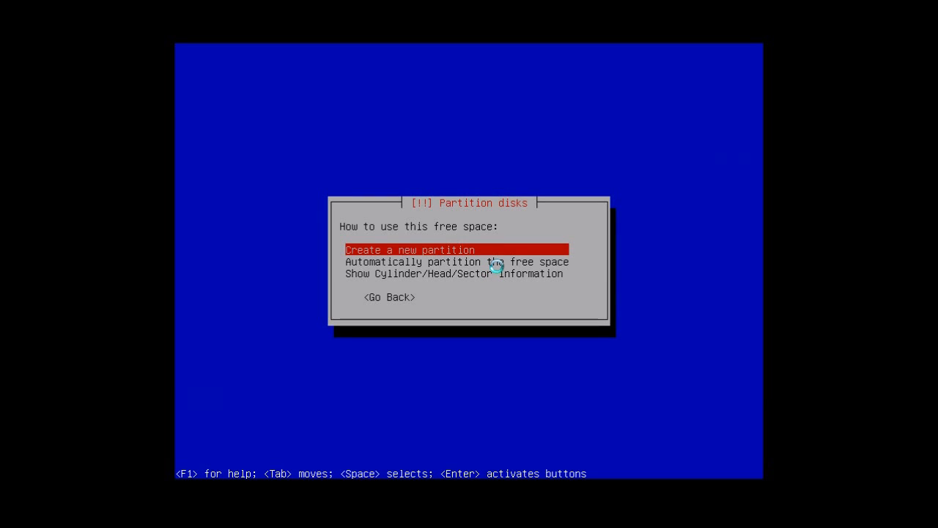
pyautogui.press('Return')
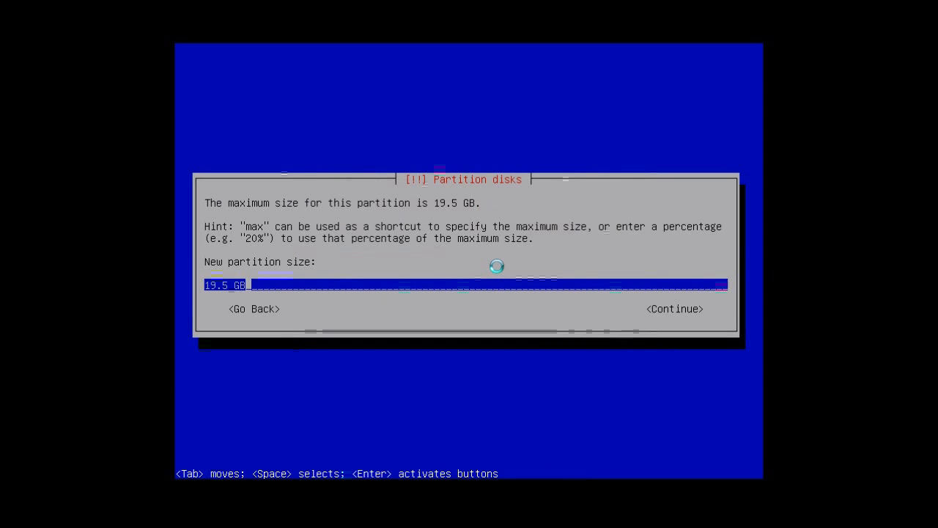
pyautogui.press('Tab')
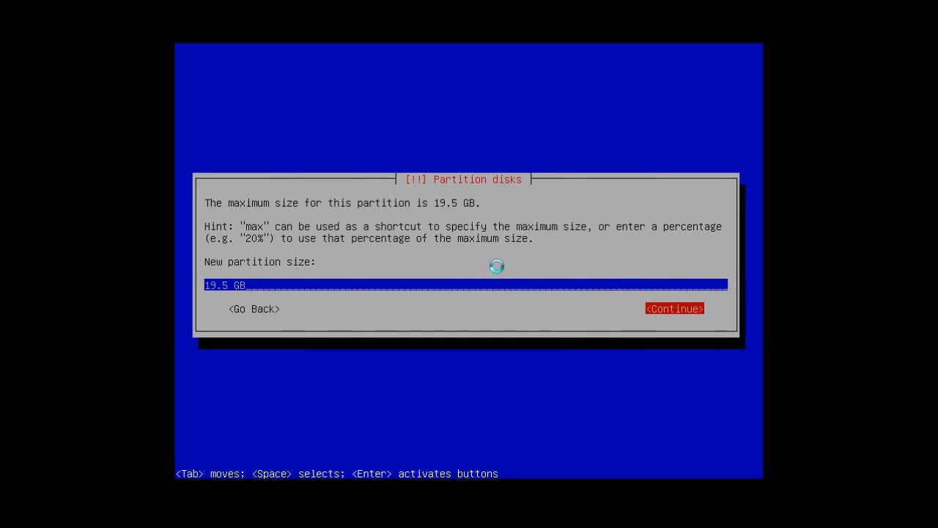
pyautogui.press('Return')
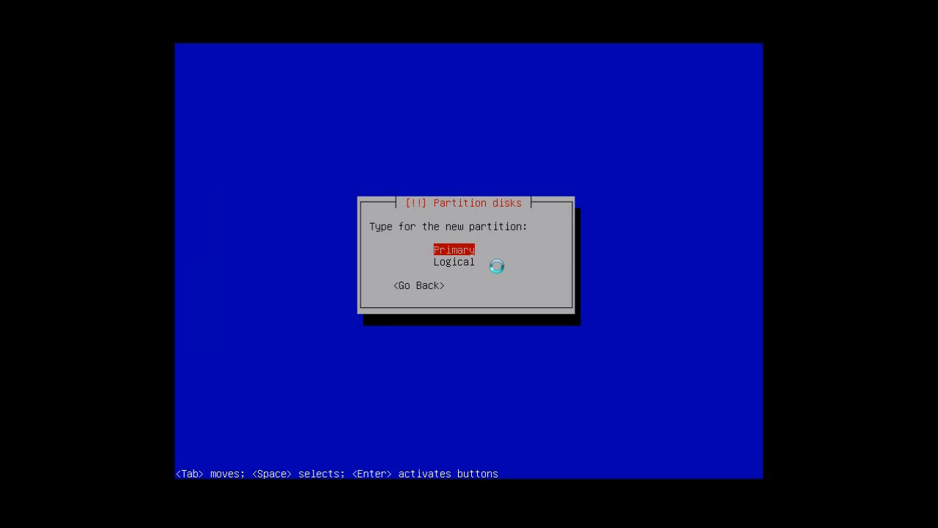
pyautogui.press('Return')
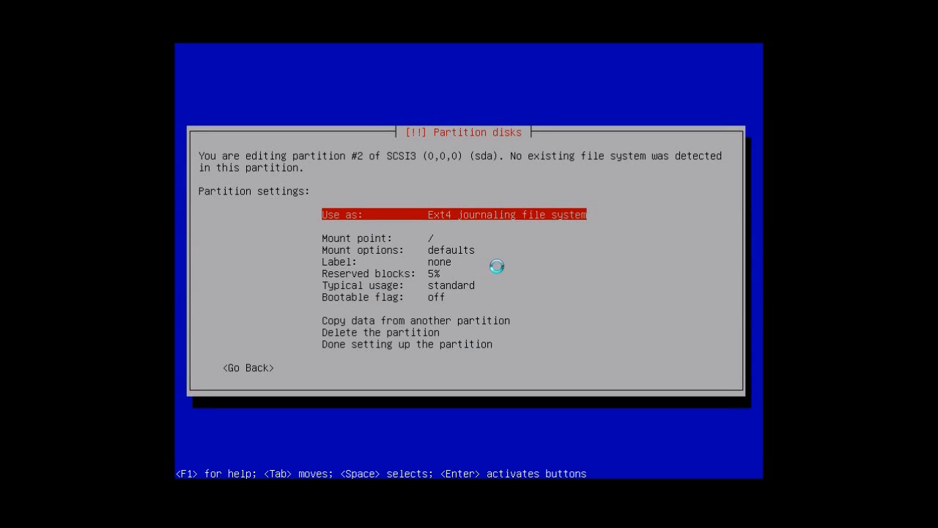
# - Accept Ext4 and the root mount point / for partition #2 and finish setting it up
pyautogui.press('Down')
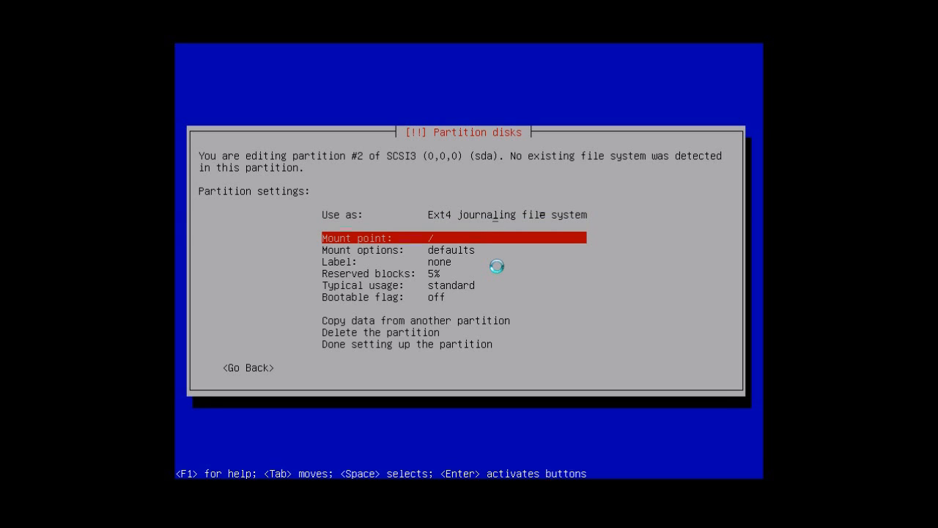
pyautogui.press('Down')
pyautogui.press('Down')
pyautogui.press('Down')
pyautogui.press('Down')
pyautogui.press('Down')
pyautogui.press('Down')
pyautogui.press('Down')
pyautogui.press('Down')
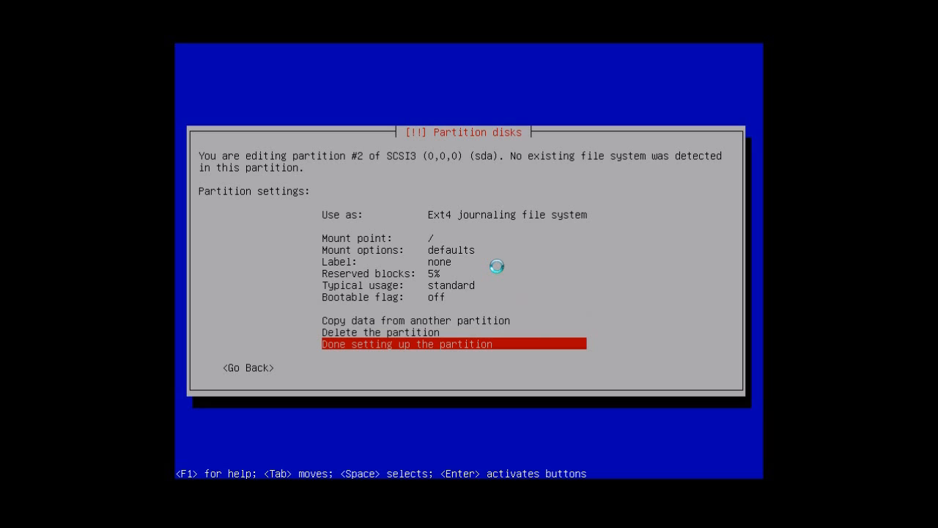
pyautogui.press('Return')
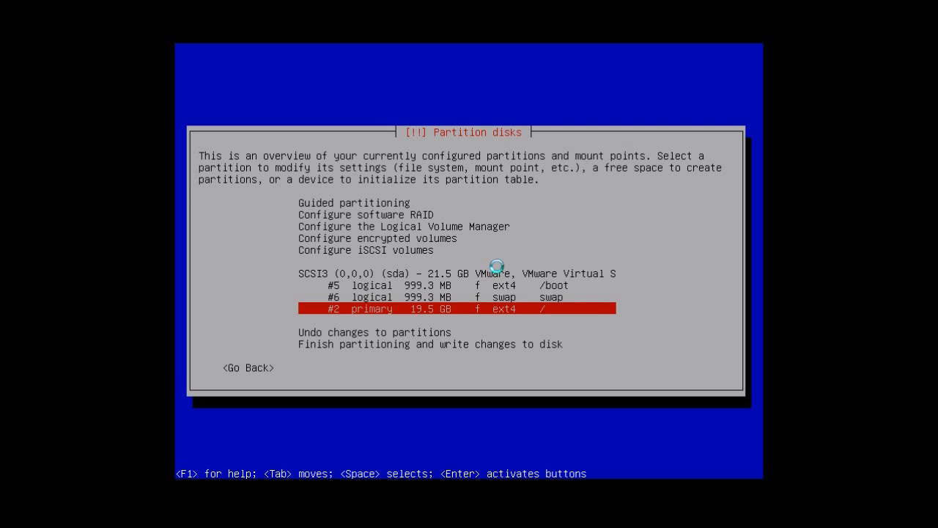
# - Finish partitioning and choose Yes for writing the changes to disk
pyautogui.press('Up')
pyautogui.press('Up')
pyautogui.press('Up')
pyautogui.press('Down')
pyautogui.press('Down')
pyautogui.press('Down')
pyautogui.press('Down')
pyautogui.press('Down')
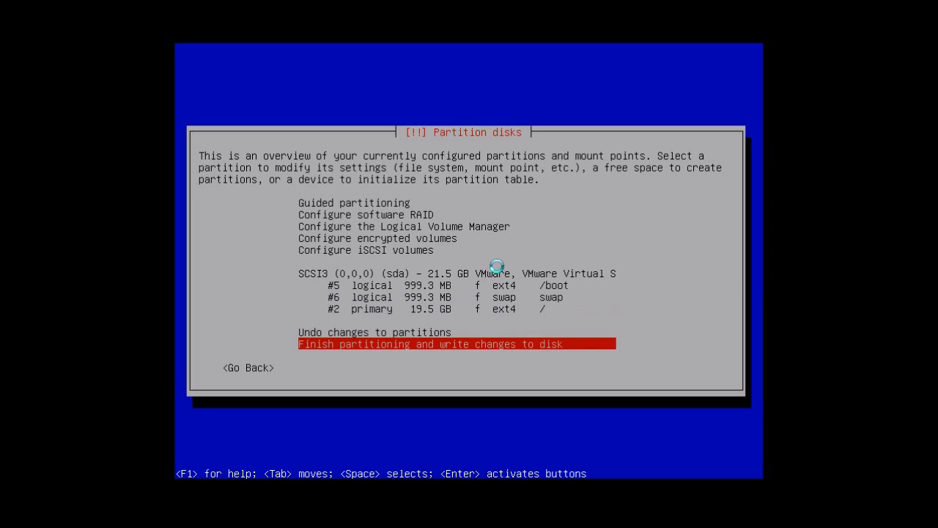
pyautogui.press('Return')
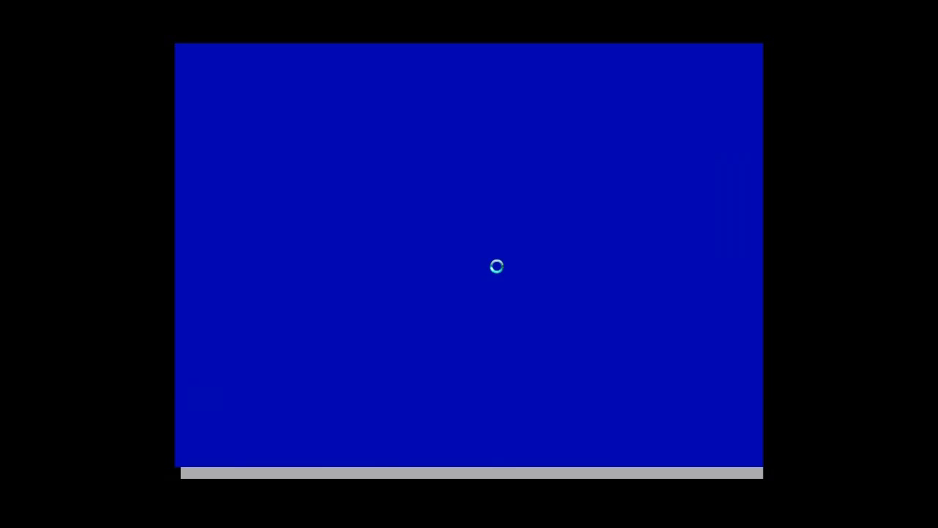
pyautogui.press('Tab')
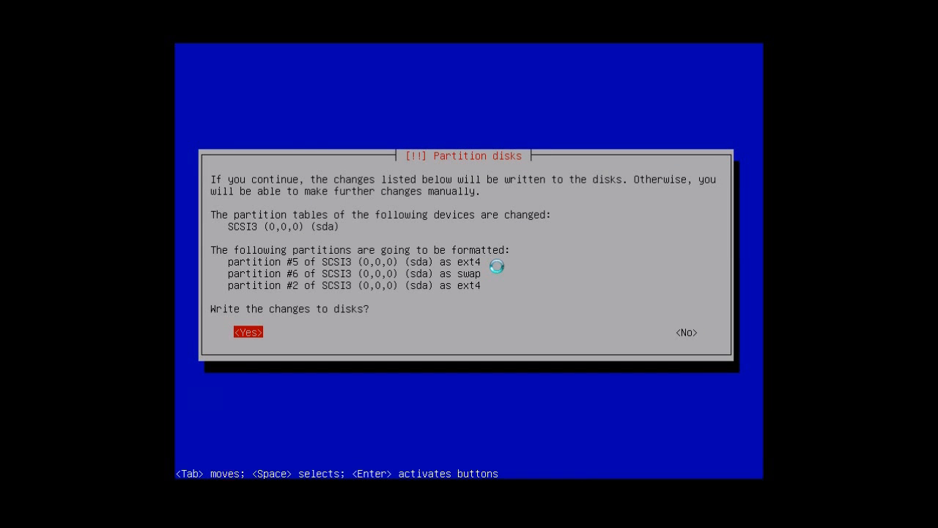